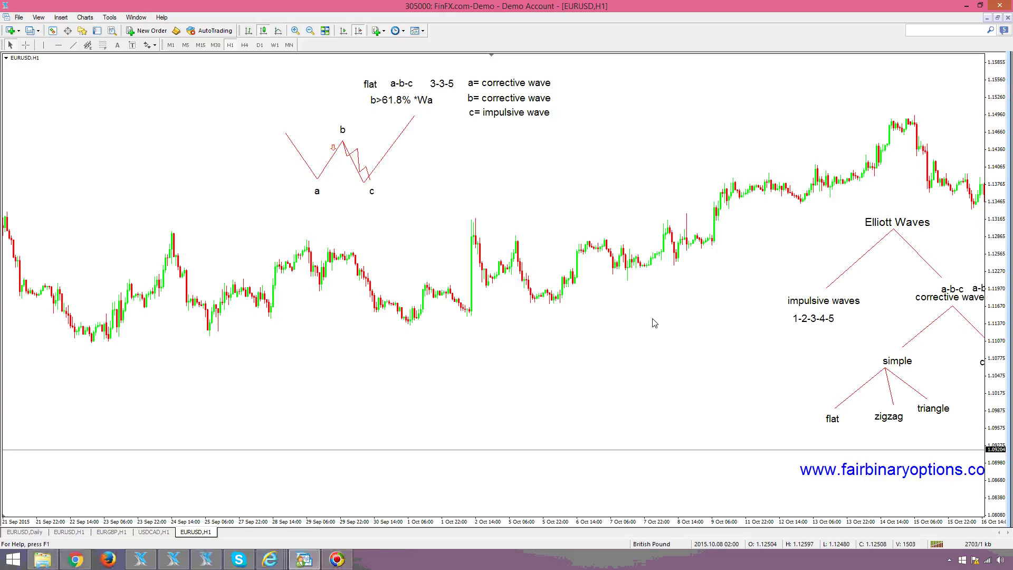
- Draw a three-leg down-up-down trendline zigzag to the right of the existing flat a-b-c diagram
scroll(706, 342, "down", 3)
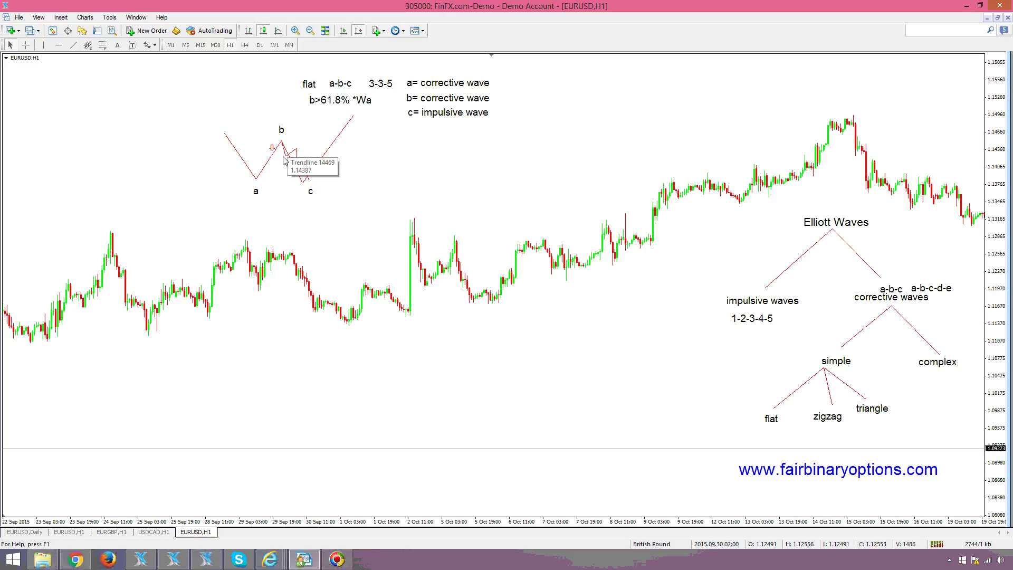
mouse_move(240, 156)
left_mouse_down()
mouse_move(346, 173)
mouse_move(479, 175)
mouse_move(537, 118)
mouse_move(504, 200)
mouse_move(558, 201)
left_mouse_up()
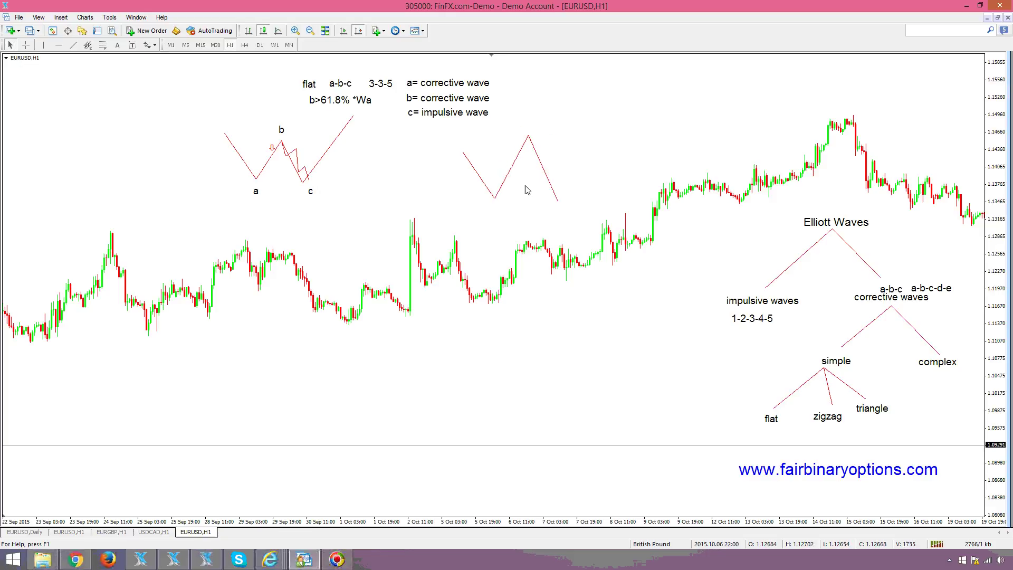
- Mark the middle of the new zigzag's rising leg with a small rectangle and label its turning points a and b
left_click(60, 17)
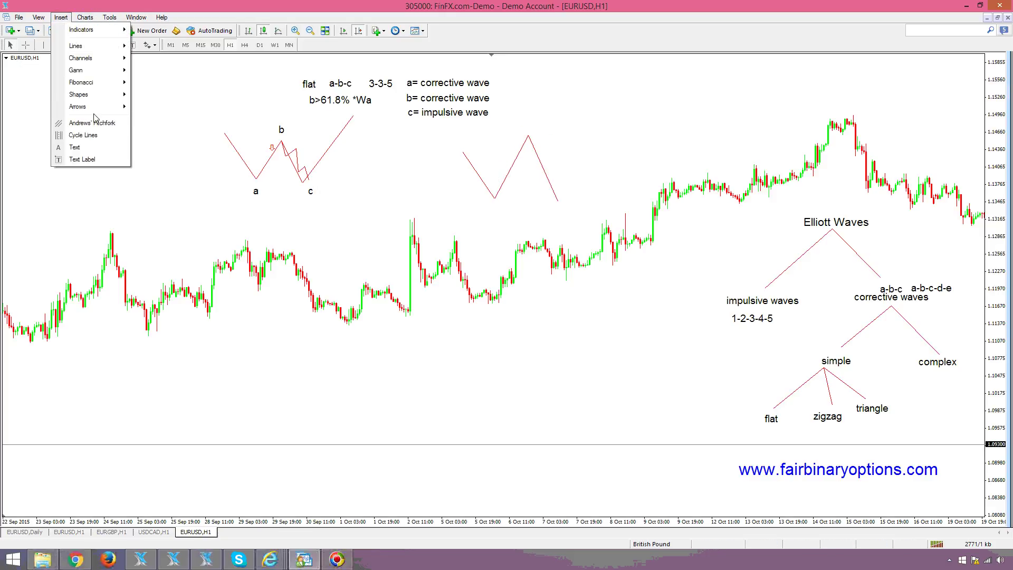
mouse_move(103, 94)
left_click(157, 94)
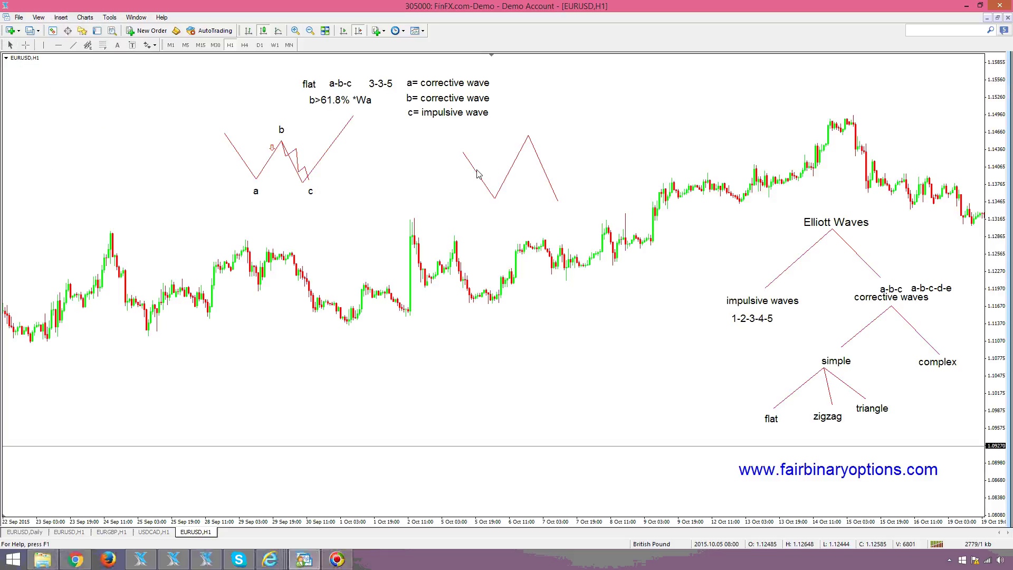
left_click_drag(510, 162, 517, 169)
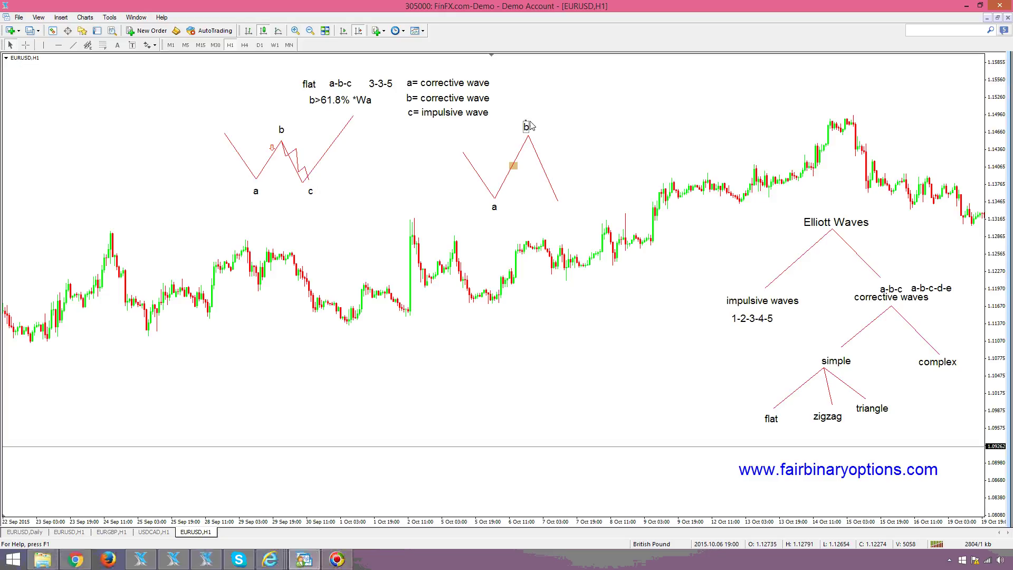
type("b")
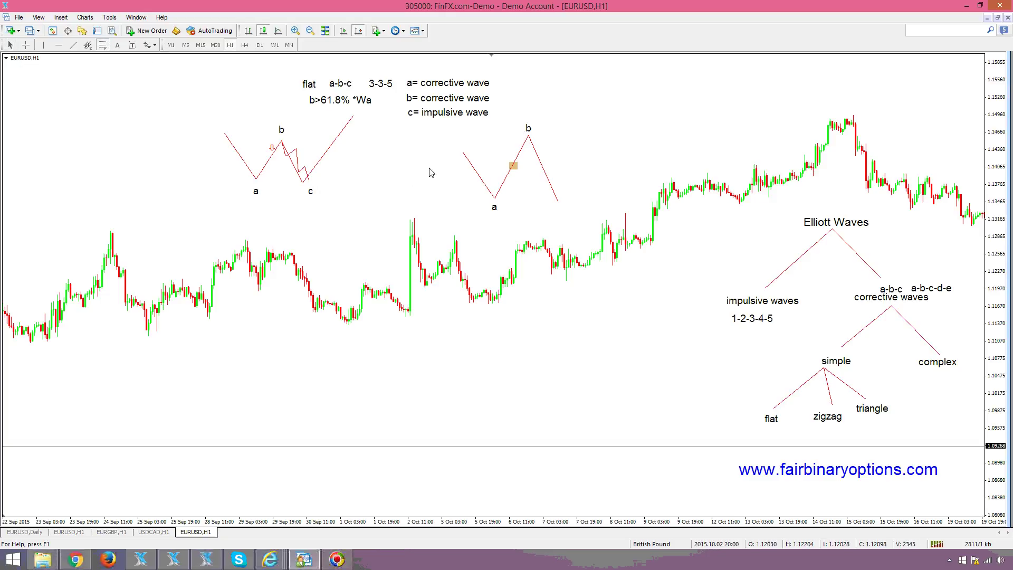
- Apply a Fibonacci retracement to wave a of the new zigzag and draw a horizontal trendline beside it at the 61.8 level
left_click_drag(464, 153, 525, 203)
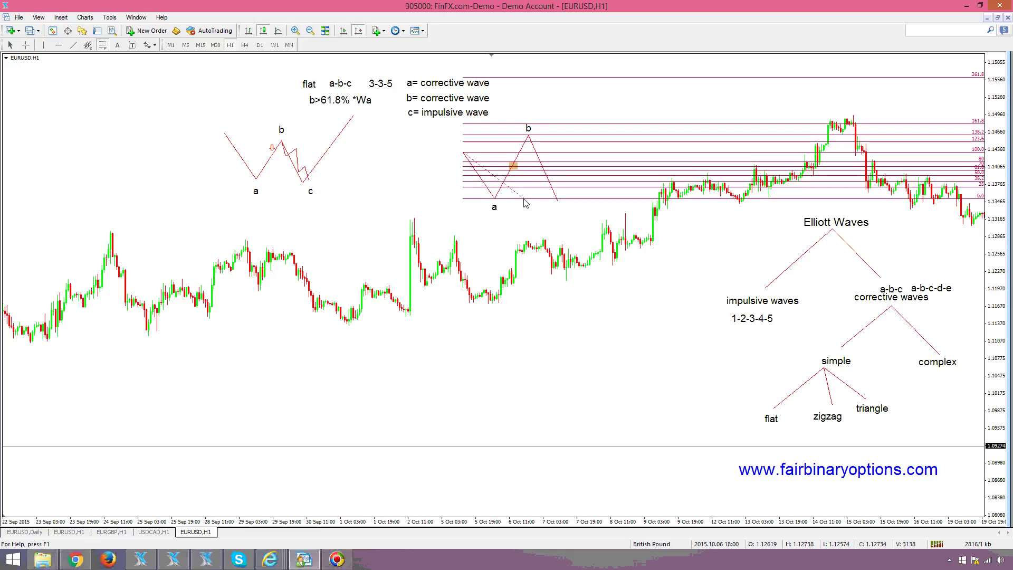
left_click(73, 45)
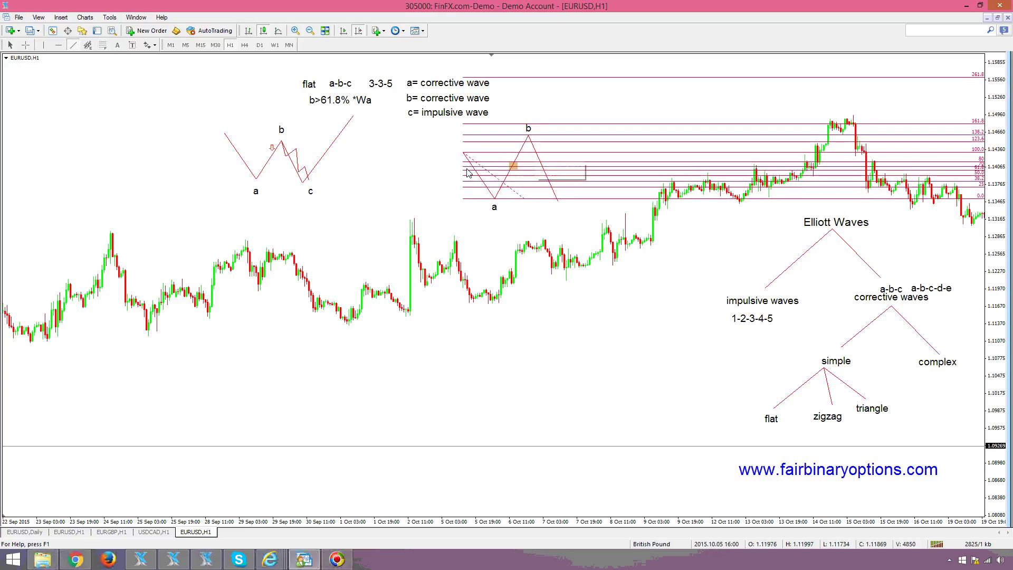
left_click_drag(464, 171, 393, 172)
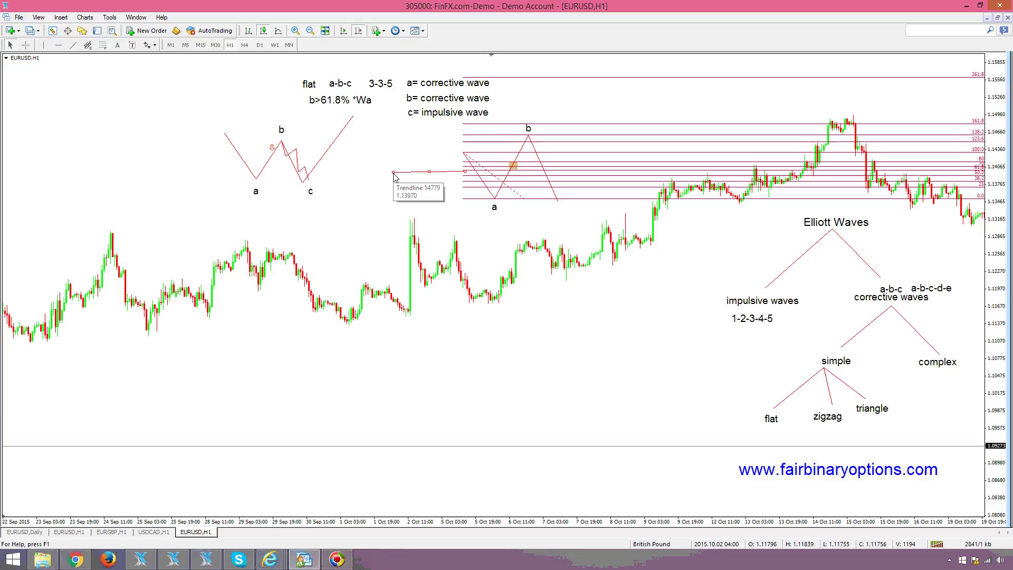
left_click_drag(425, 172, 426, 168)
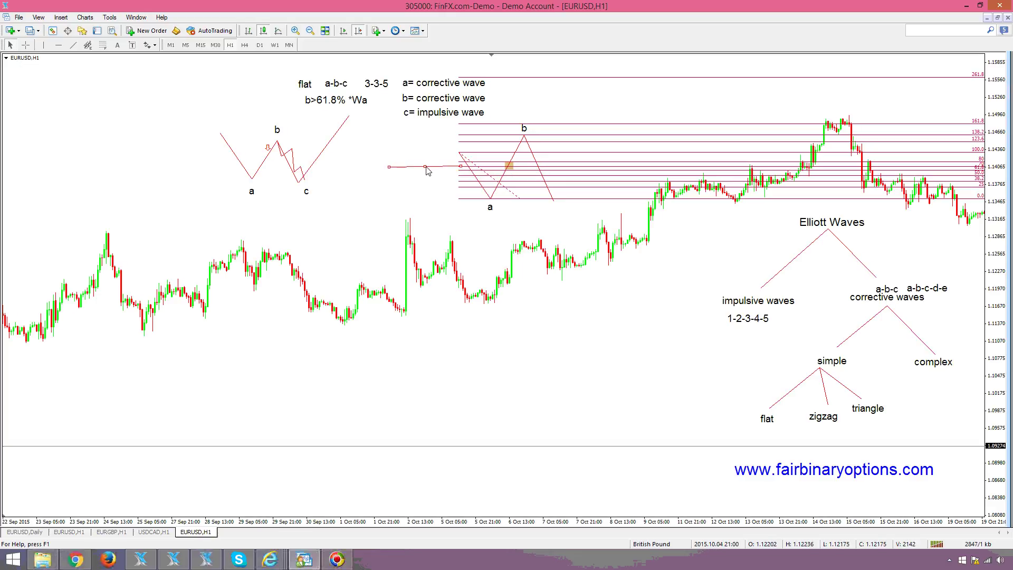
left_click_drag(427, 168, 427, 172)
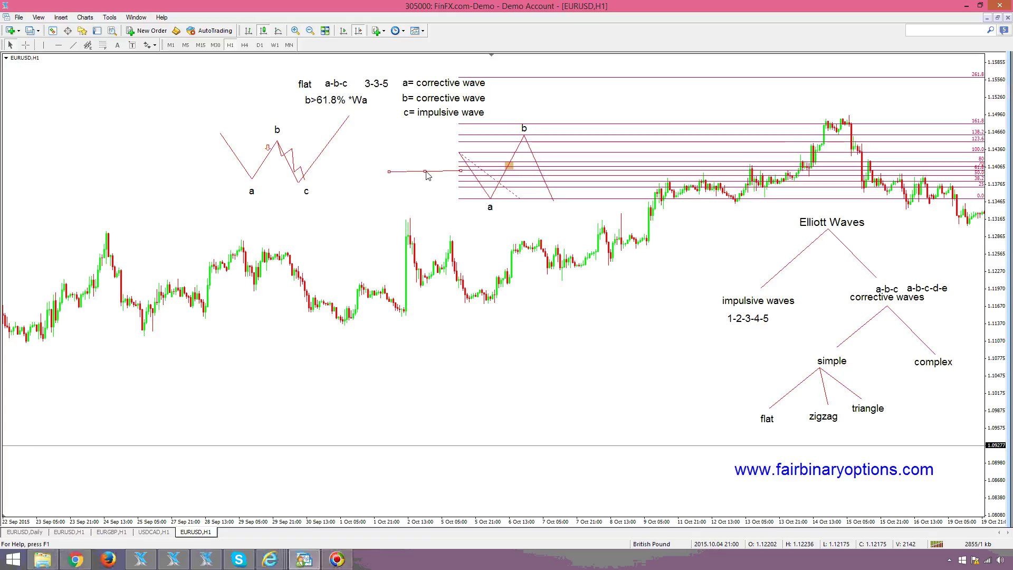
scroll(389, 174, "down", 1)
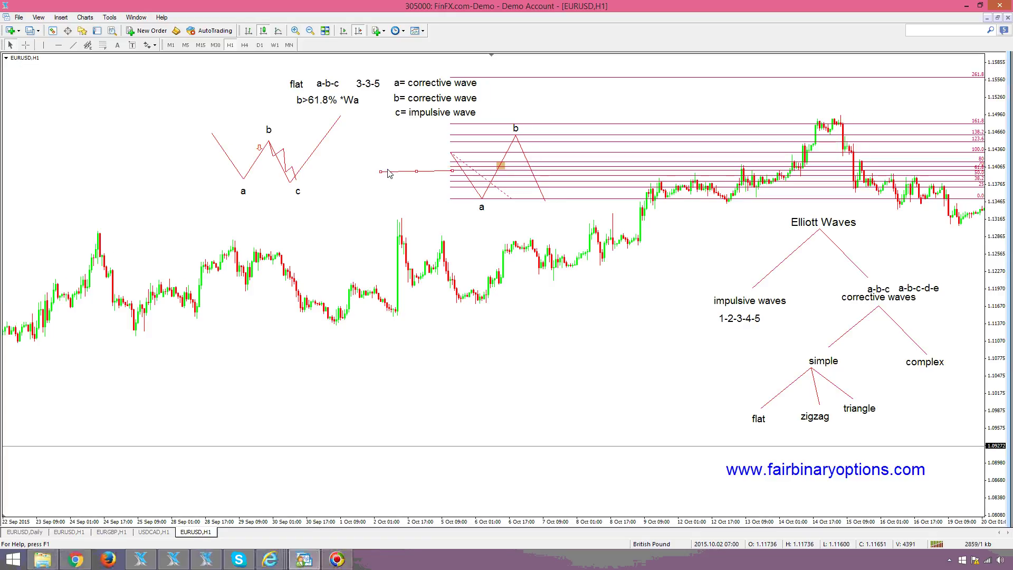
left_click_drag(381, 172, 381, 171)
- Copy the horizontal level line up to the height of wave b's top and delete the Fibonacci retracement
left_click_drag(417, 171, 416, 138)
double_click(480, 175)
key("Delete")
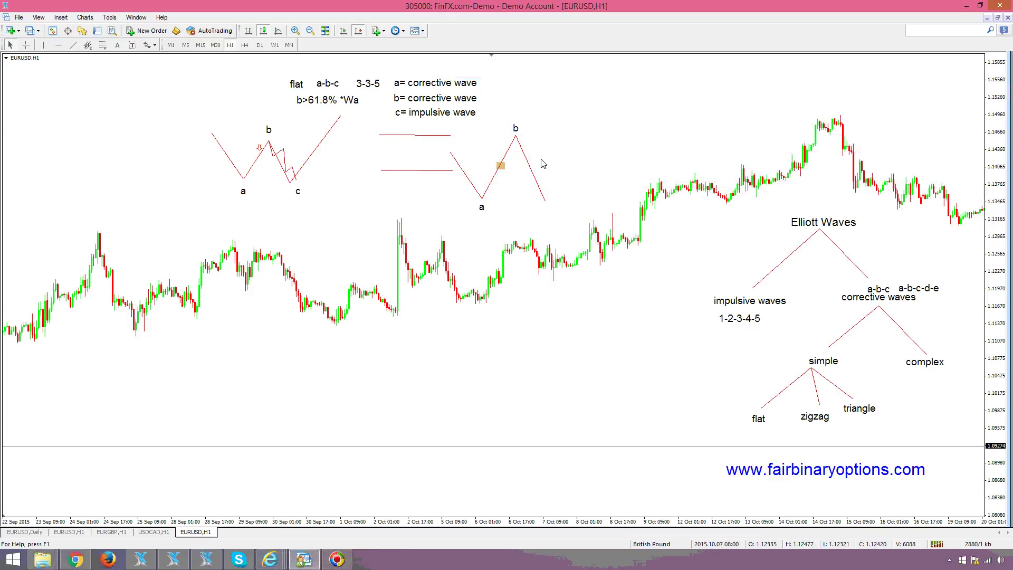
- Copy the c label from the first diagram to the end of the new zigzag's last falling leg
double_click(299, 191)
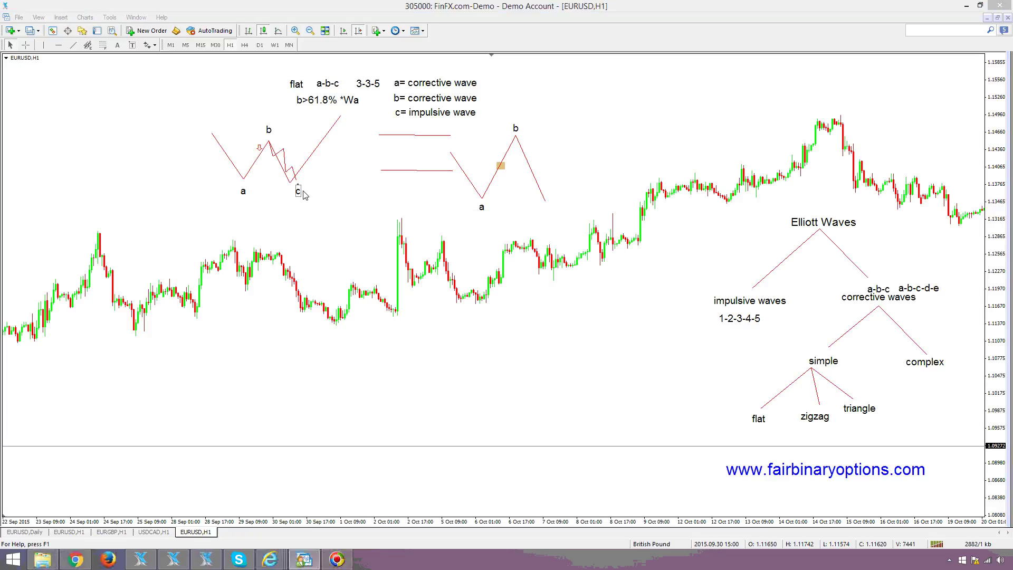
left_click(610, 219)
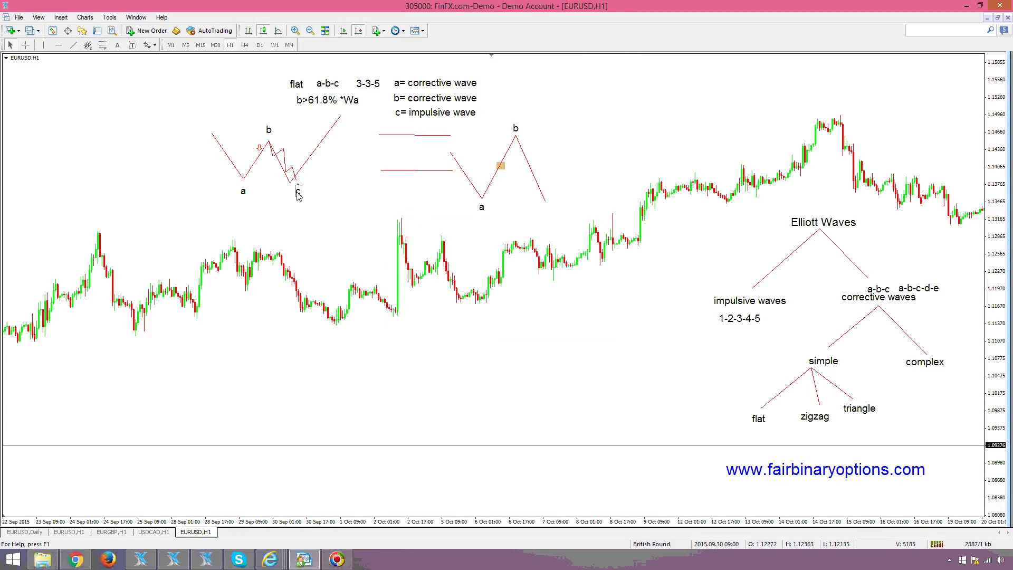
left_click_drag(307, 192, 546, 210)
middle_click(465, 168)
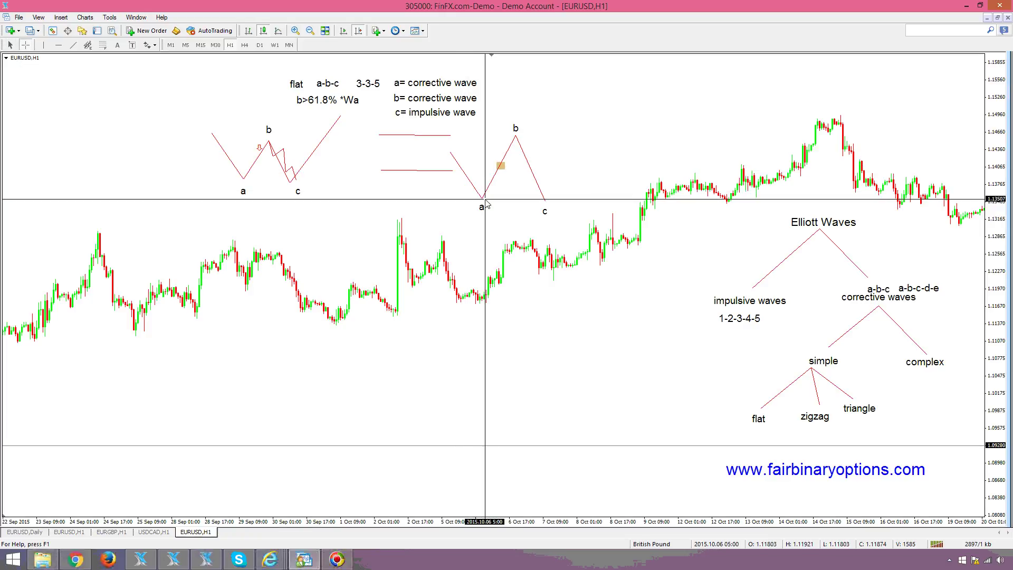
middle_click(520, 179)
- Draw a smaller five-leg impulsive zigzag alongside wave c, falling from the top of wave b
double_click(532, 164)
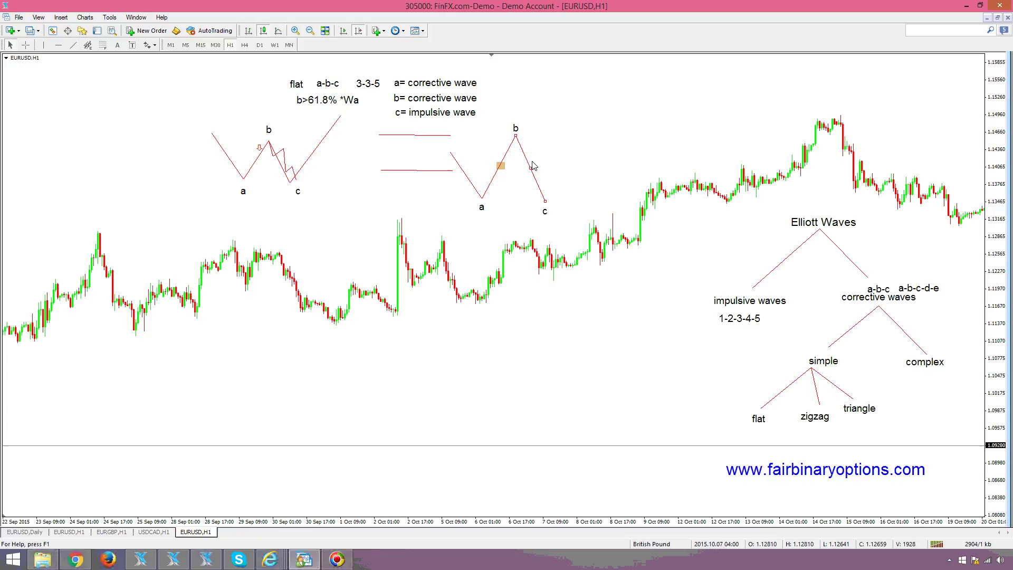
mouse_move(545, 201)
left_mouse_down()
mouse_move(520, 165)
mouse_move(531, 144)
mouse_move(542, 189)
left_mouse_up()
left_click_drag(534, 148, 552, 181)
left_click_drag(552, 181, 560, 200)
- Place a down arrow on the lowest horizontal level line beside the new zigzag
left_click(144, 46)
left_click(175, 94)
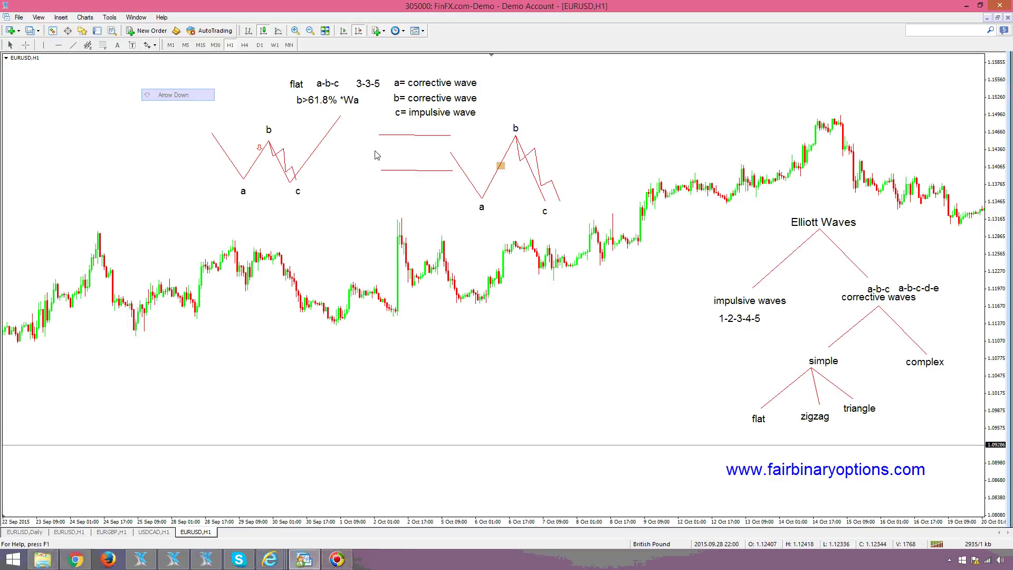
left_click(401, 167)
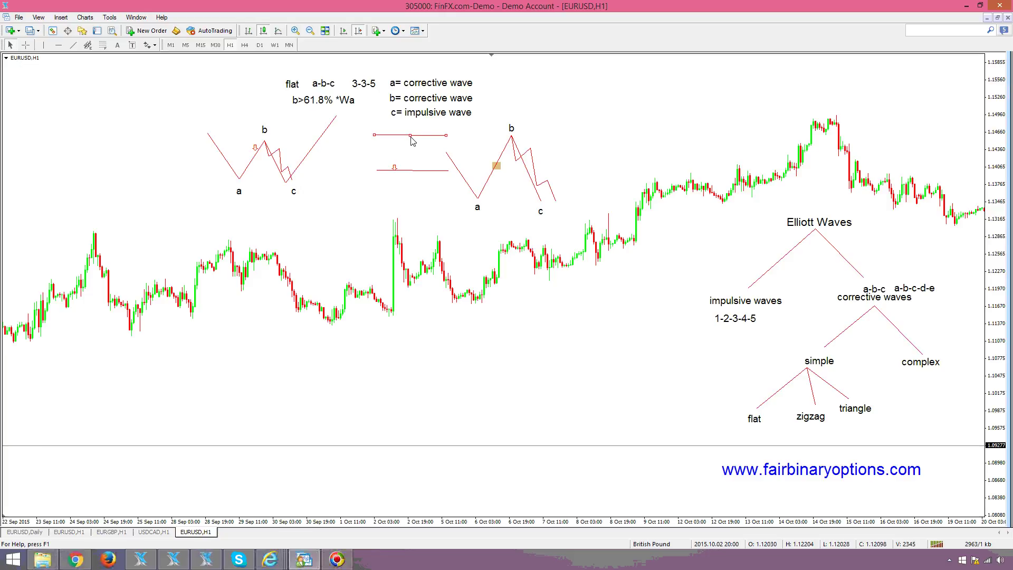
- Draw three more horizontal trendlines between the lowest and highest level lines and deselect the lines
scroll(412, 134, "up", 1)
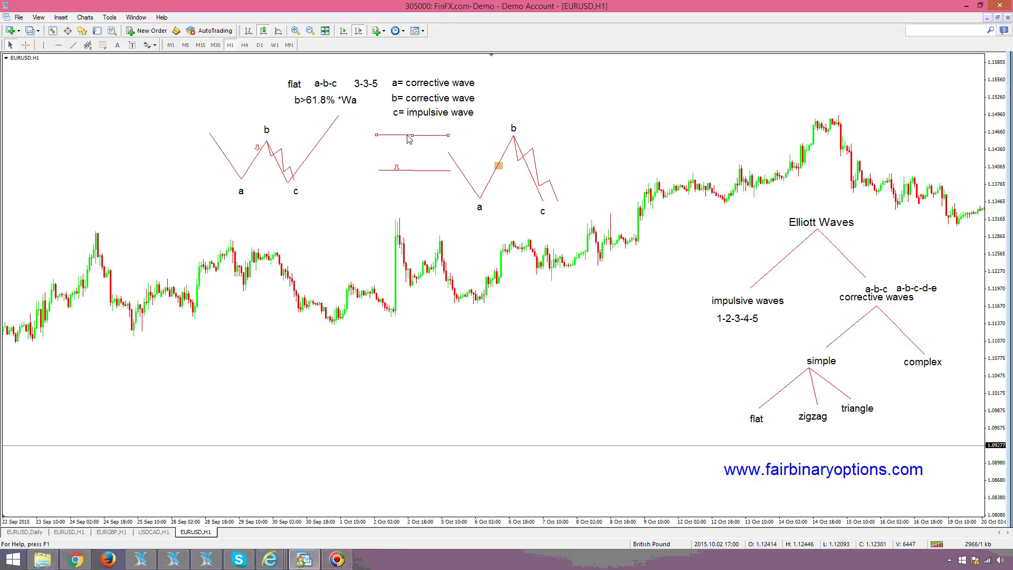
left_click(74, 45)
left_click_drag(377, 152, 454, 152)
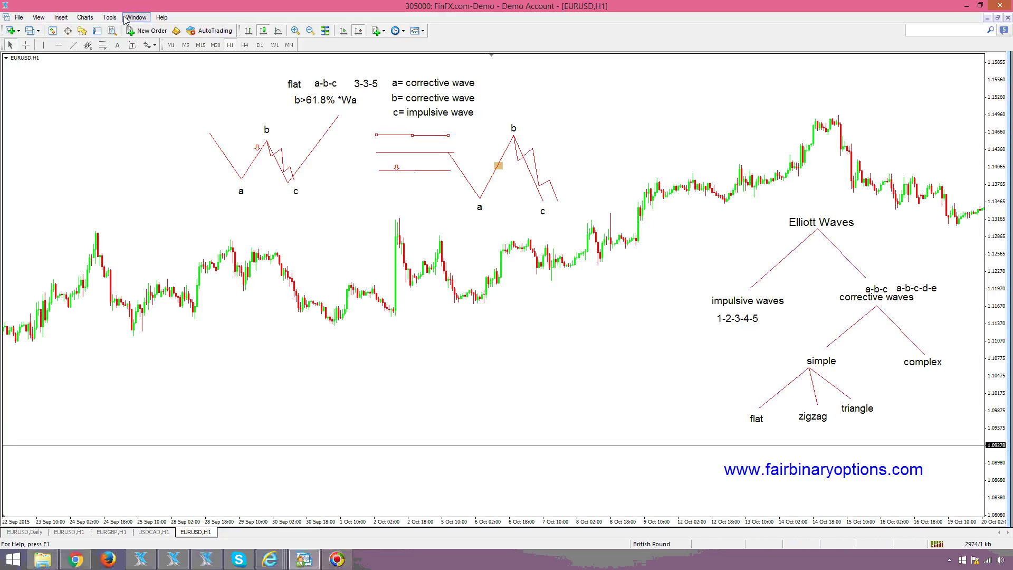
left_click(74, 46)
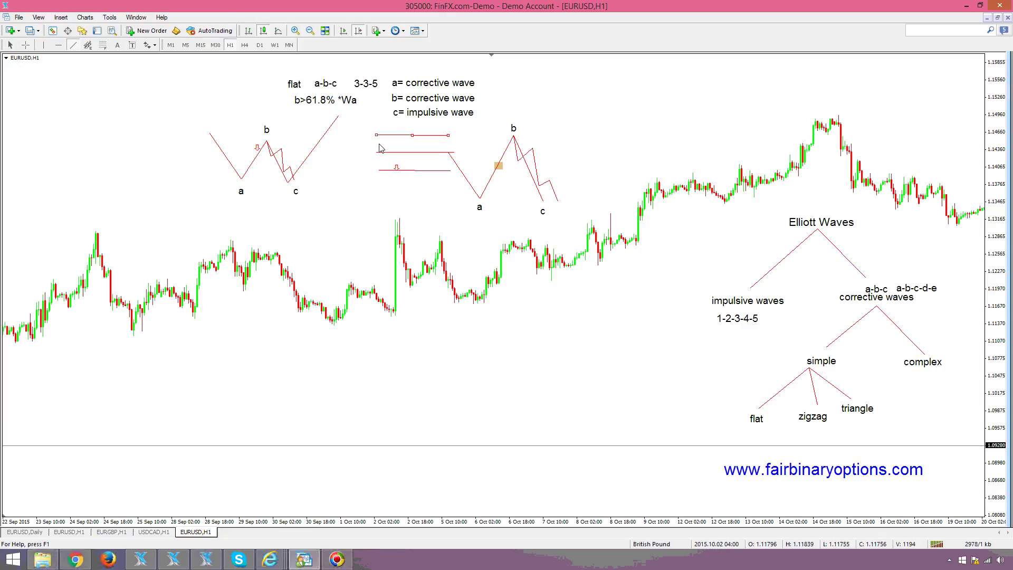
left_click_drag(376, 144, 450, 144)
left_click(74, 45)
left_click_drag(380, 163, 459, 162)
double_click(459, 165)
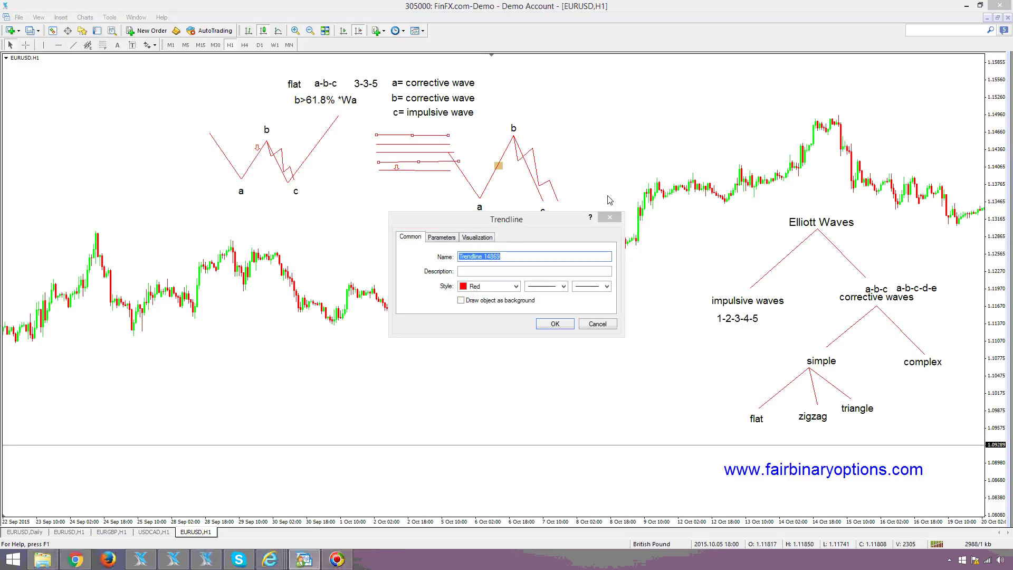
left_click(611, 217)
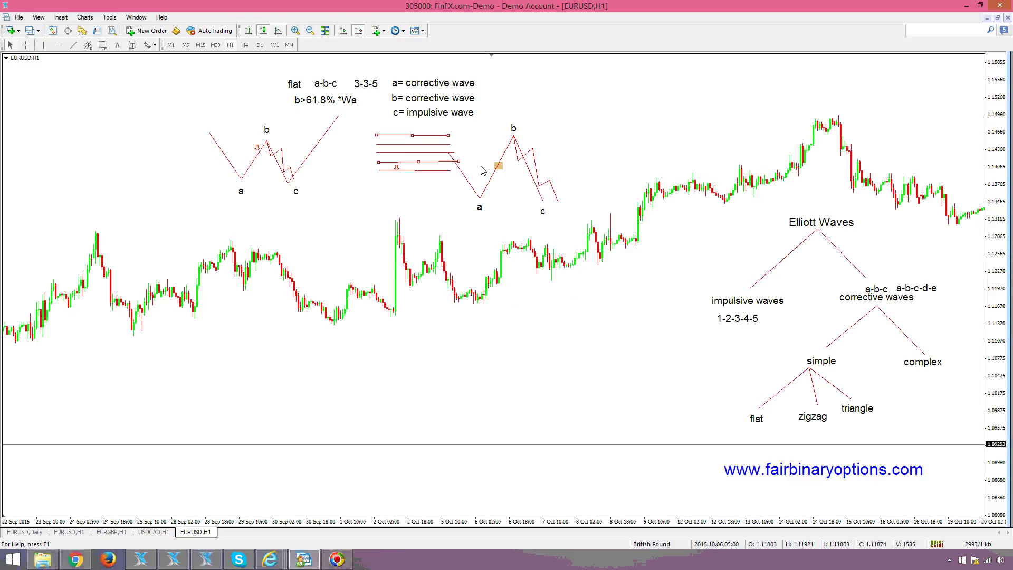
double_click(459, 161)
double_click(449, 136)
- Place a down arrow on each of the four remaining level lines, stepping up and to the right
left_click(149, 45)
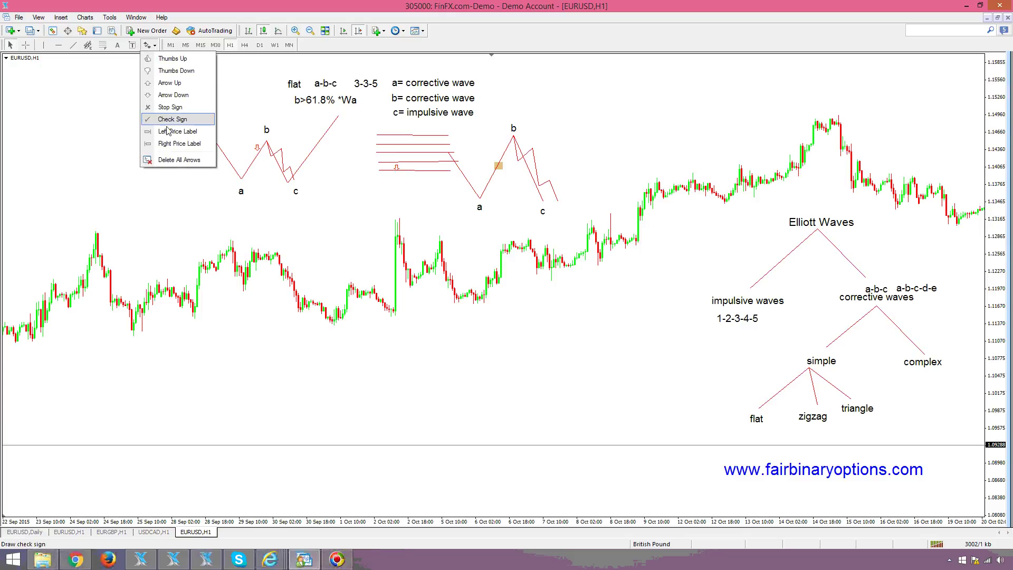
left_click(173, 95)
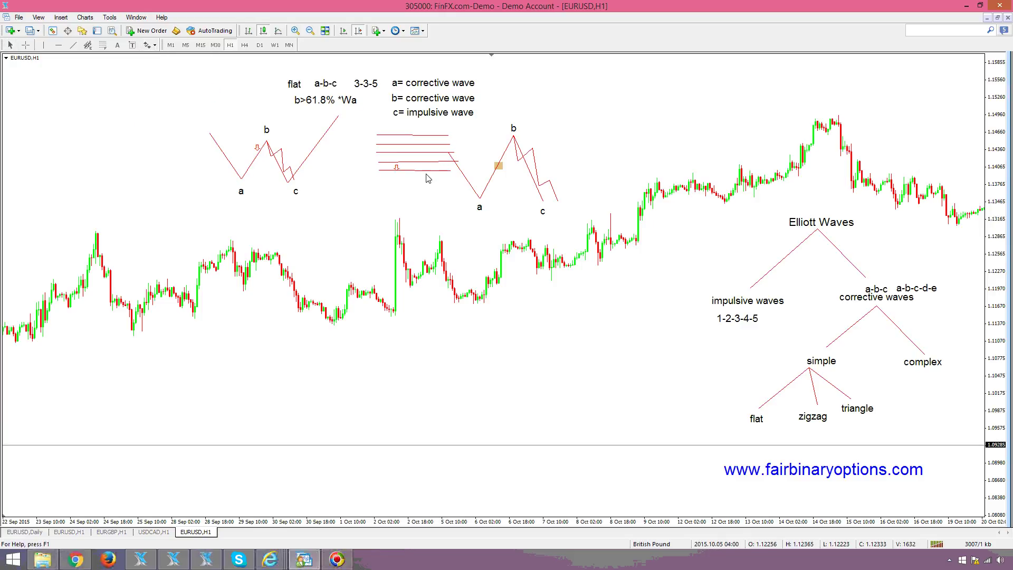
left_click(412, 161)
left_click(149, 45)
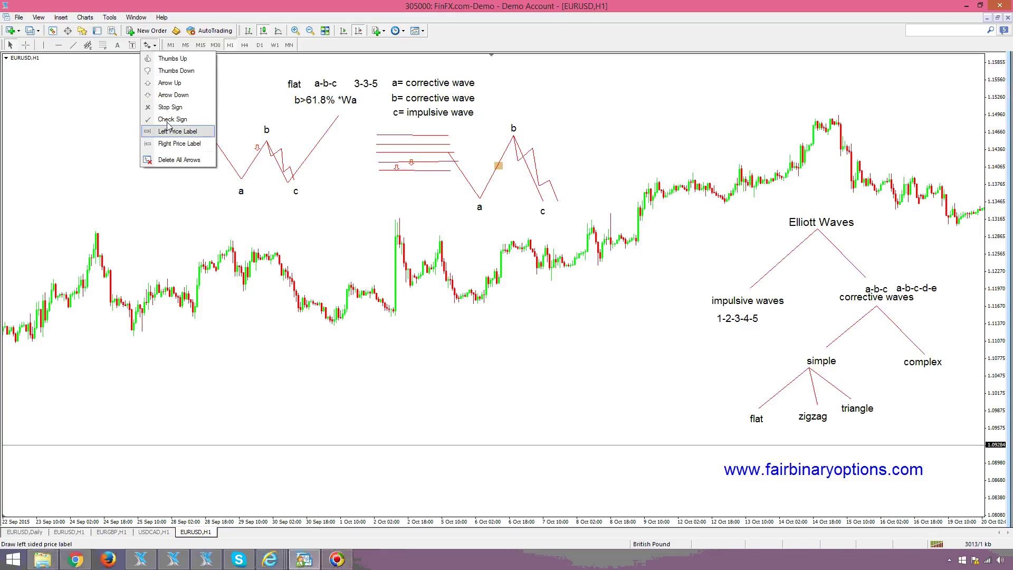
left_click(172, 95)
left_click(419, 151)
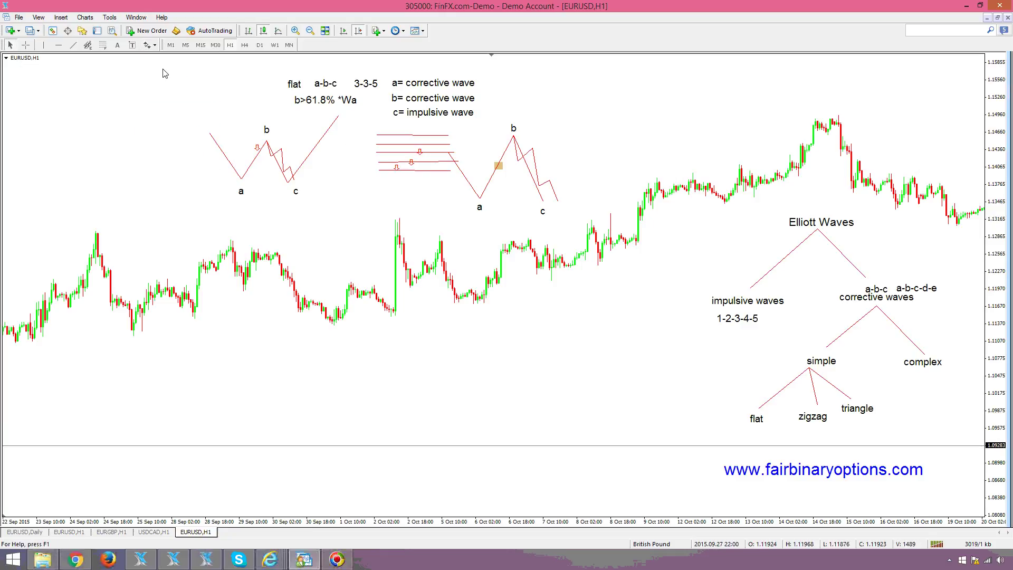
left_click(148, 44)
left_click(191, 119)
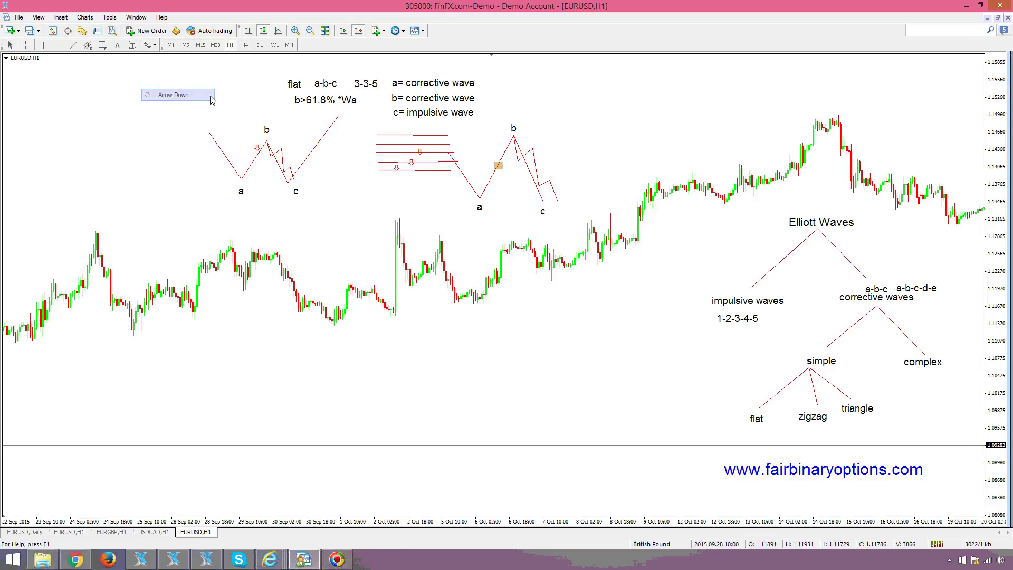
left_click(435, 143)
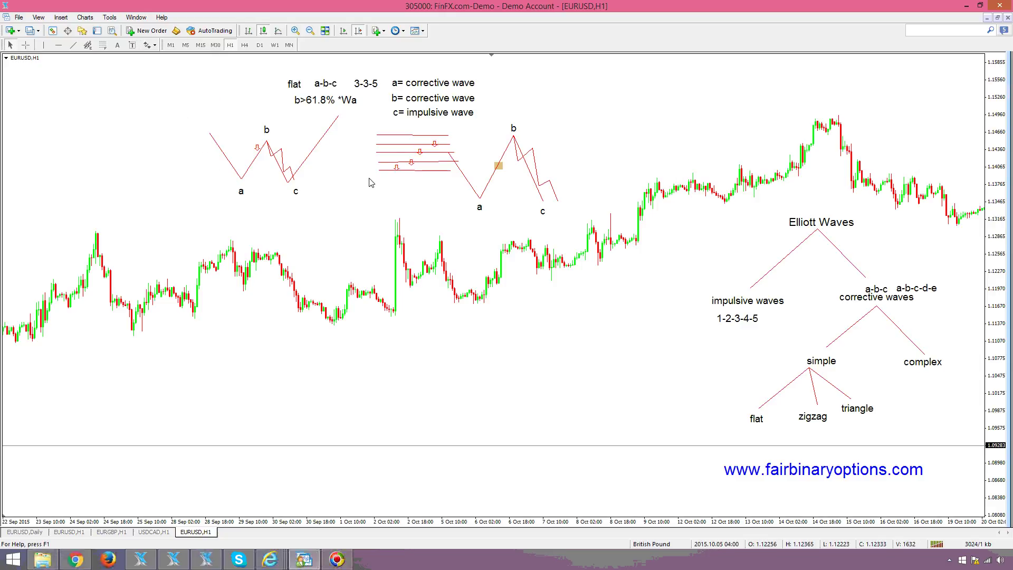
left_click(149, 45)
left_click(180, 107)
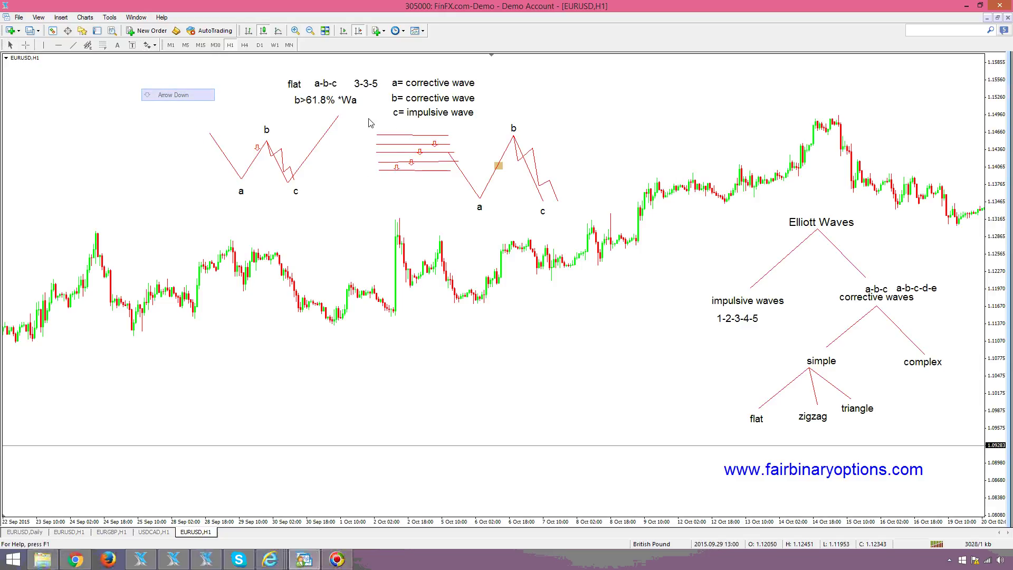
left_click(442, 133)
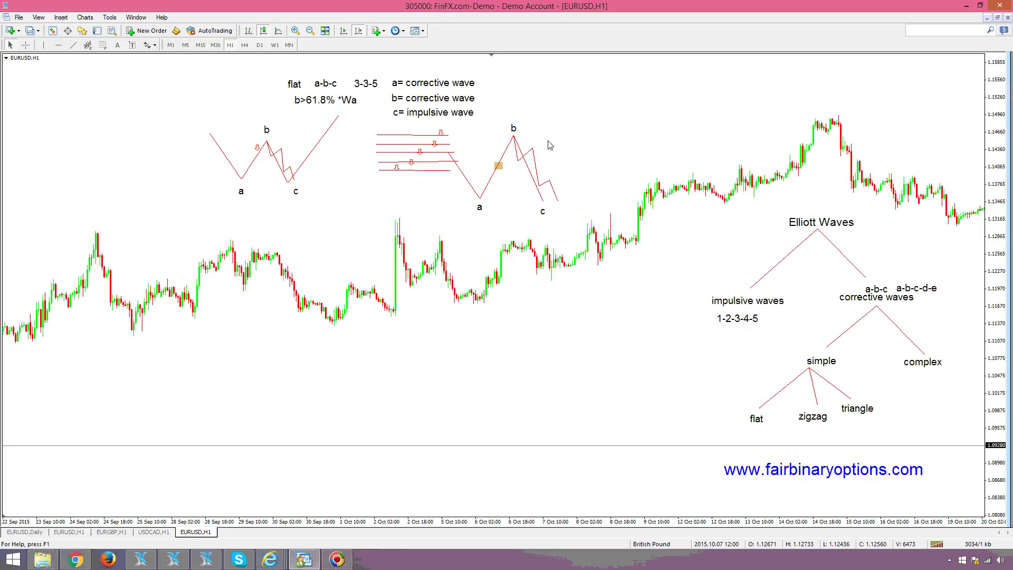
middle_click(427, 193)
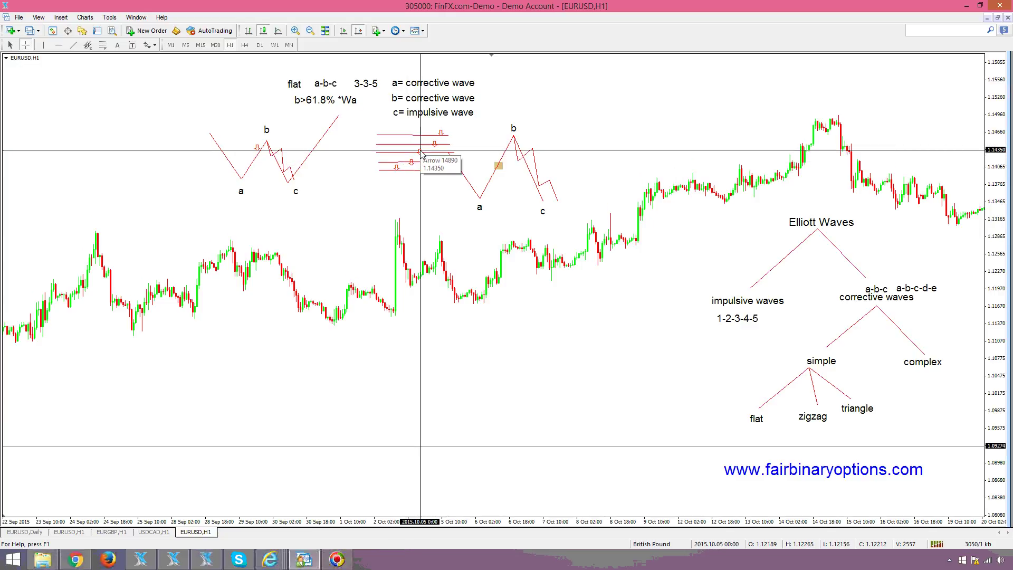
middle_click(452, 135)
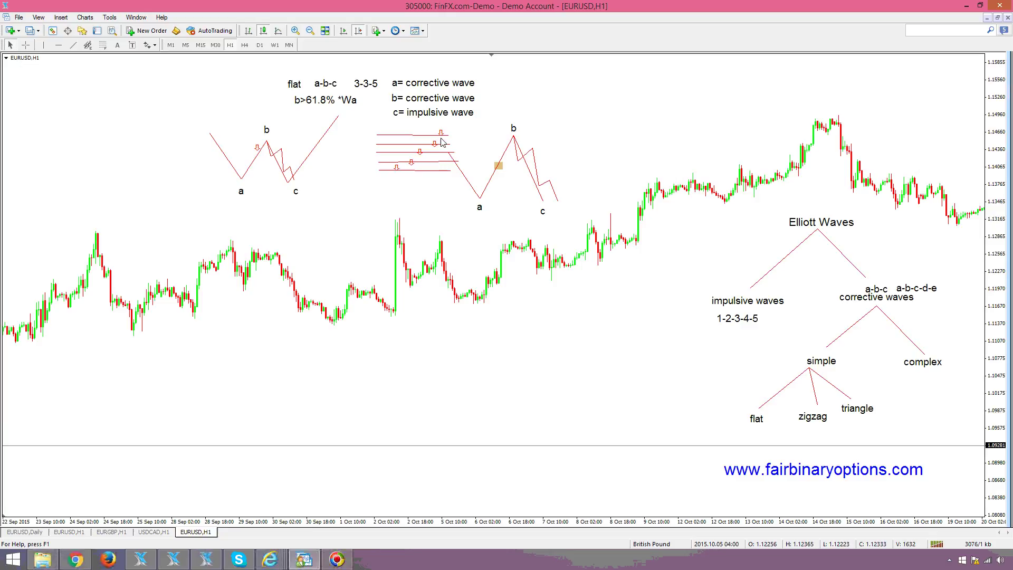
double_click(513, 126)
left_click_drag(514, 124, 489, 153)
mouse_move(501, 152)
left_mouse_down()
mouse_move(513, 131)
mouse_move(496, 141)
left_mouse_up()
middle_click(446, 336)
middle_click(559, 416)
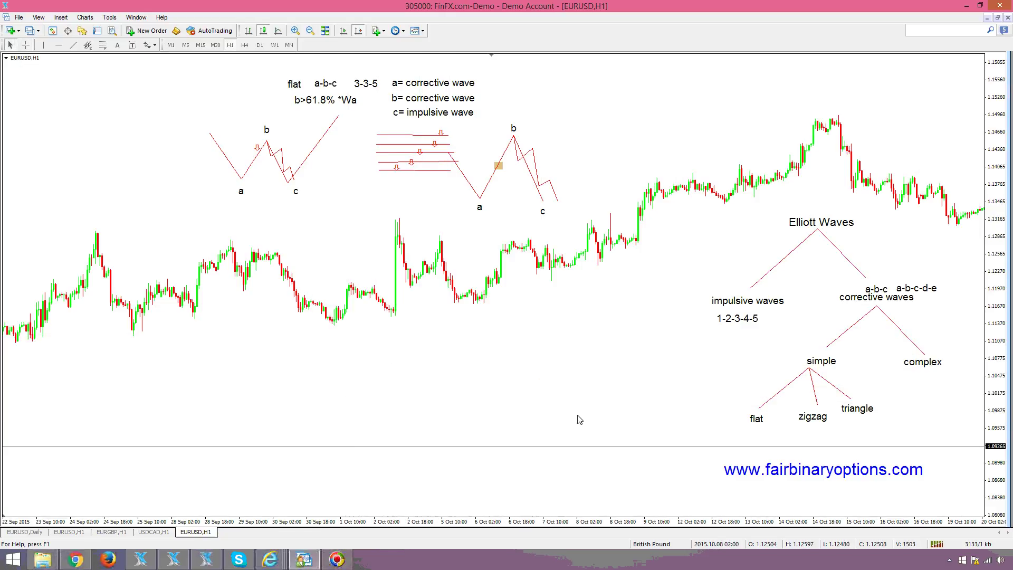